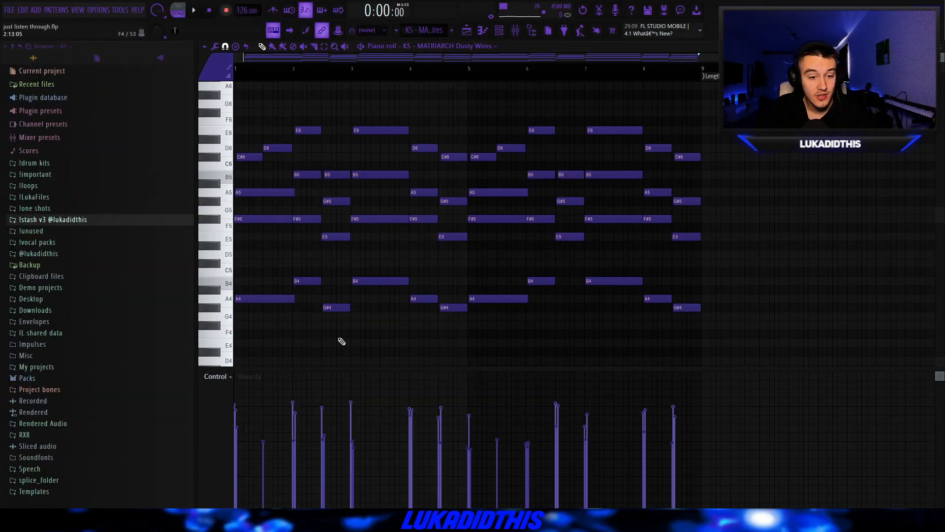
Try strumming the MATRIARCH Dusty Wires chords by adjusting the strumizer's start time strength, without applying it.
scroll(262, 266, "up", 5)
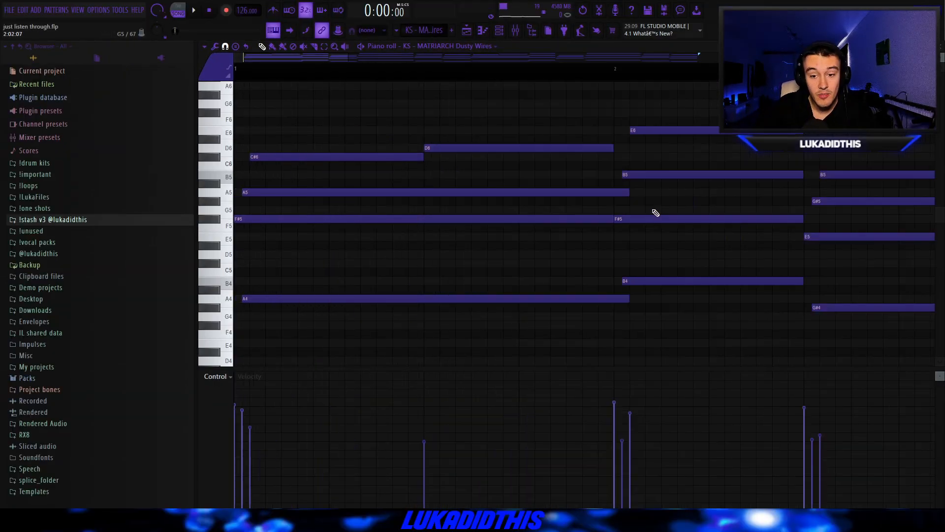
key("alt+s")
left_click_drag(557, 213, 557, 208)
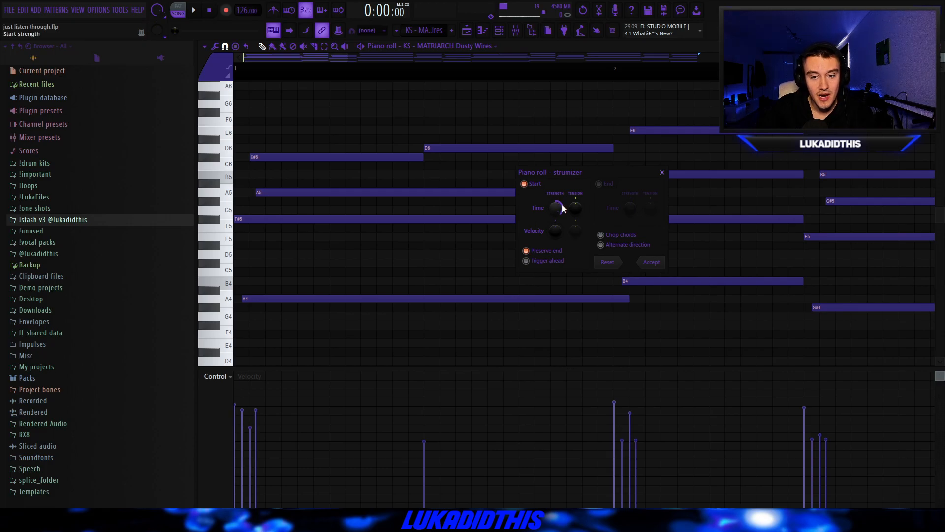
left_click_drag(562, 206, 562, 209)
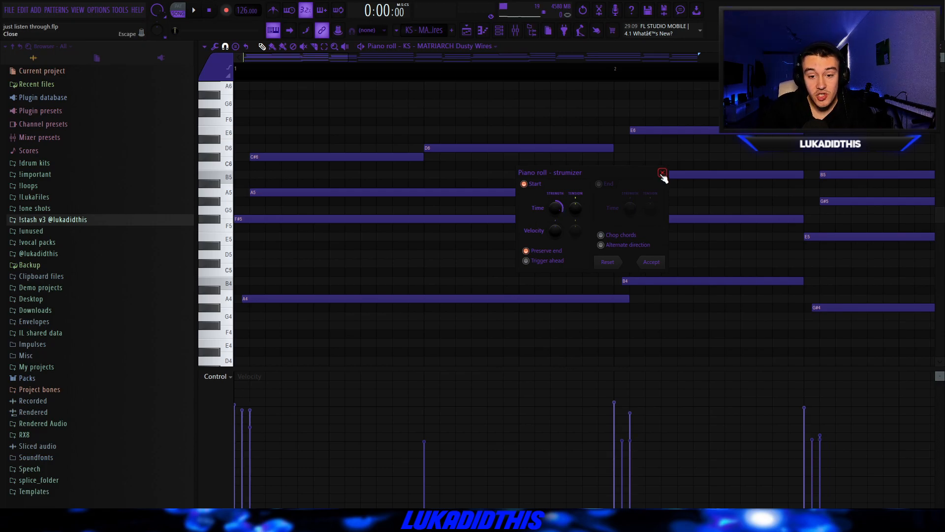
scroll(559, 208, "down", 1)
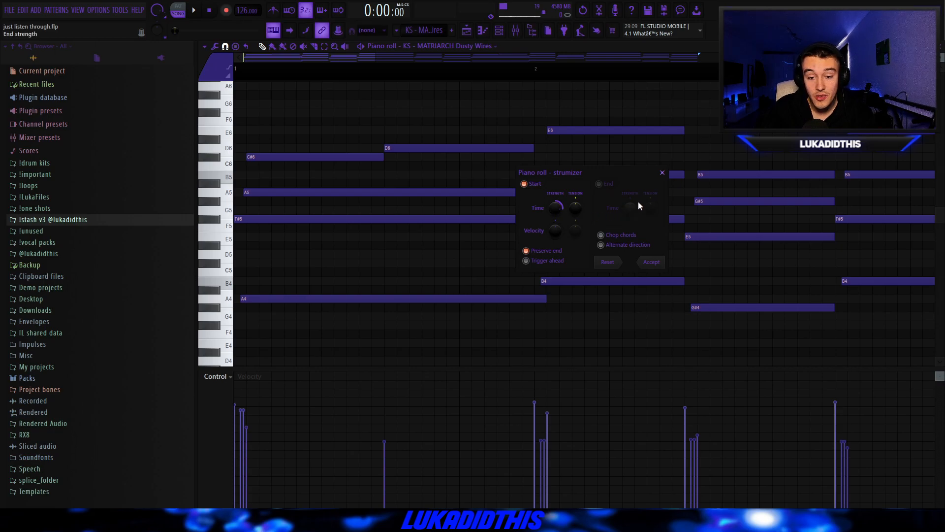
left_click(662, 173)
scroll(660, 173, "down", 5)
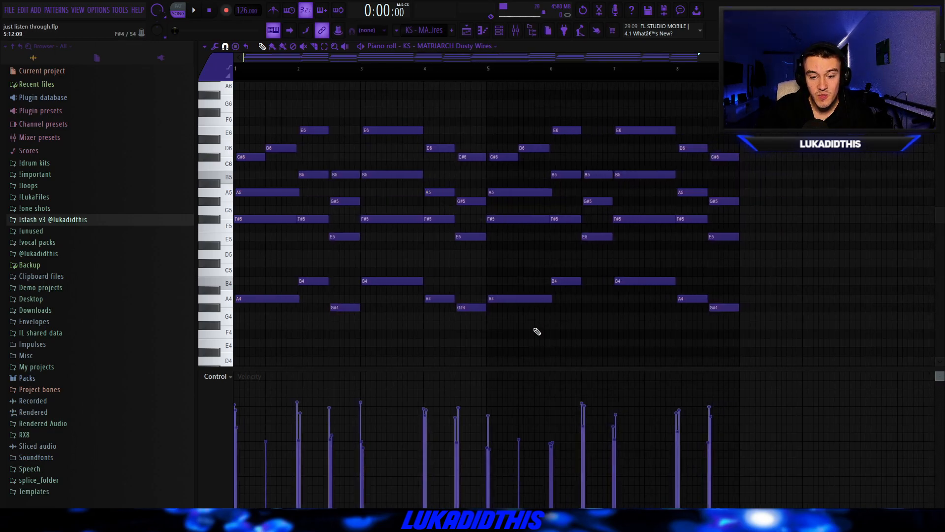
Play back the Dusty Wires melody and inspect the Fruity parametric EQ 2 instances on its mixer track.
key("space")
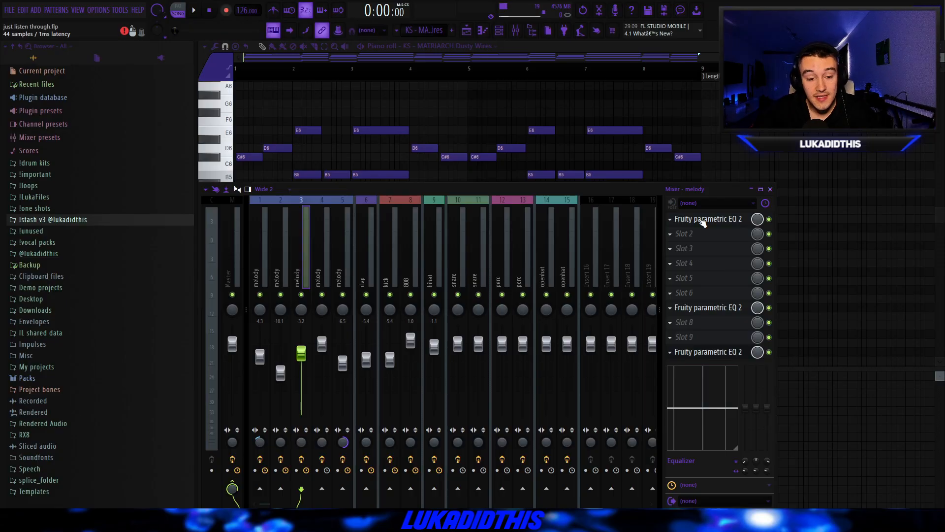
left_click(703, 219)
mouse_move(316, 180)
left_mouse_down()
mouse_move(342, 196)
mouse_move(319, 193)
left_mouse_up()
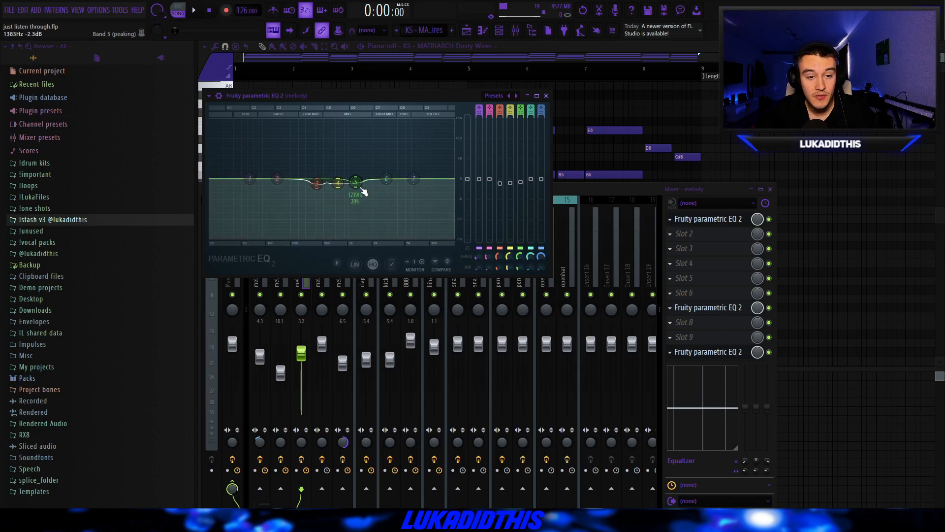
left_click(696, 310)
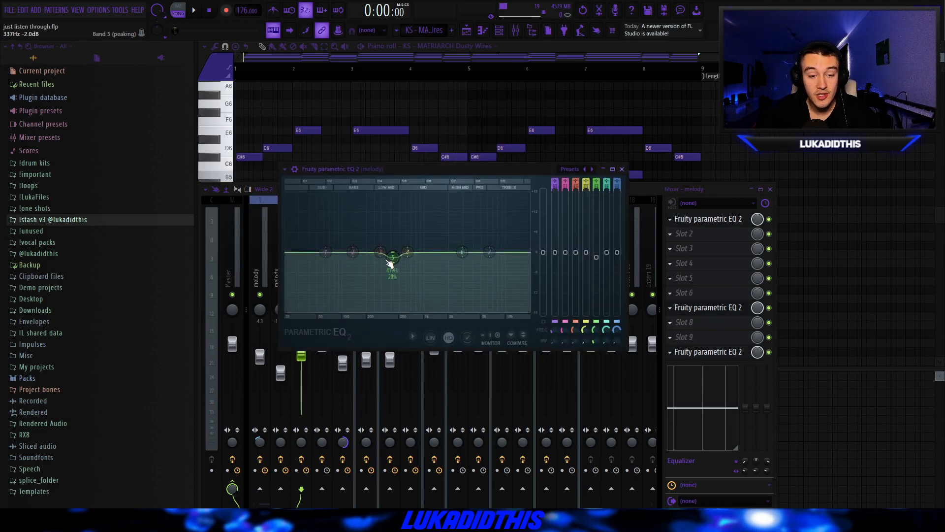
left_click(703, 352)
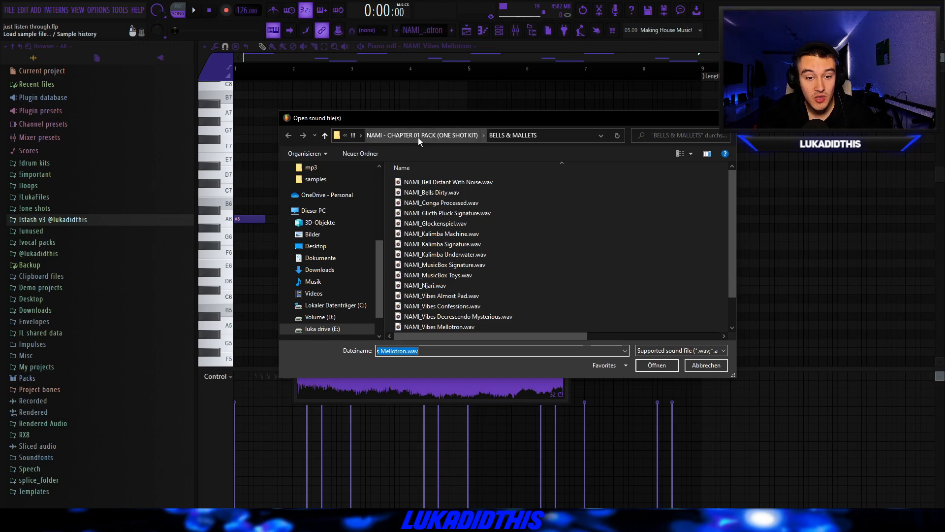
Examine the NAMI_Vibes Mellotron counter melody's sample source and notes in the piano roll and play it back.
key("Return")
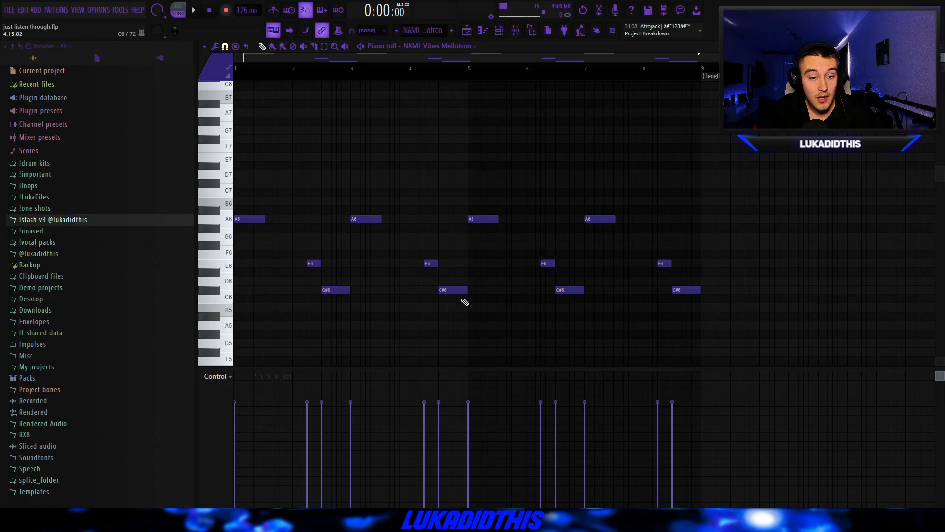
scroll(461, 299, "down", 1)
scroll(461, 299, "up", 1)
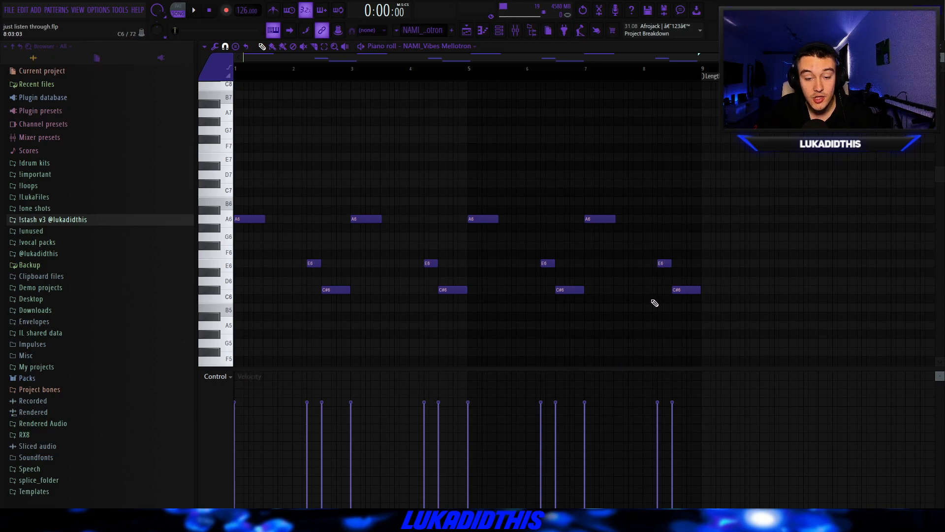
scroll(655, 303, "down", 1)
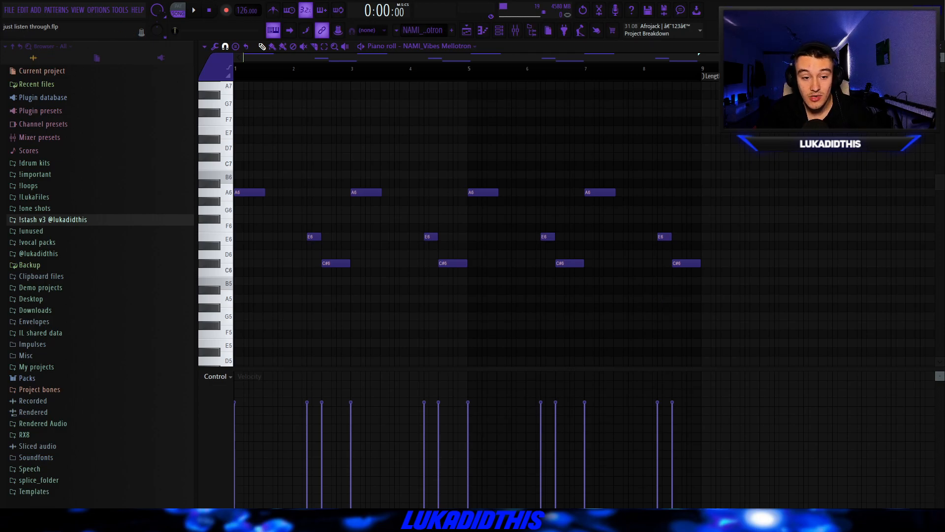
key("space")
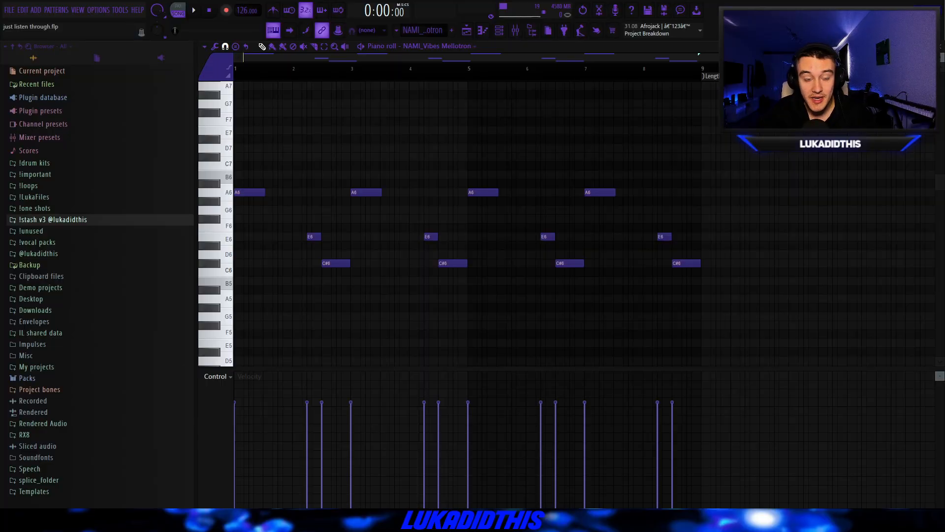
Inspect the first Fruity parametric EQ 2 and soothe2 on the Mellotron's mixer track.
key("F9")
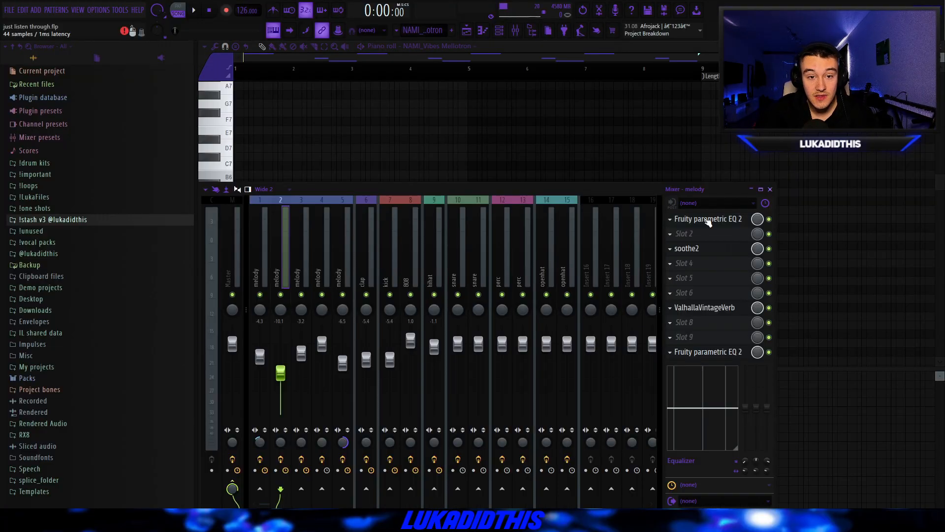
left_click(707, 219)
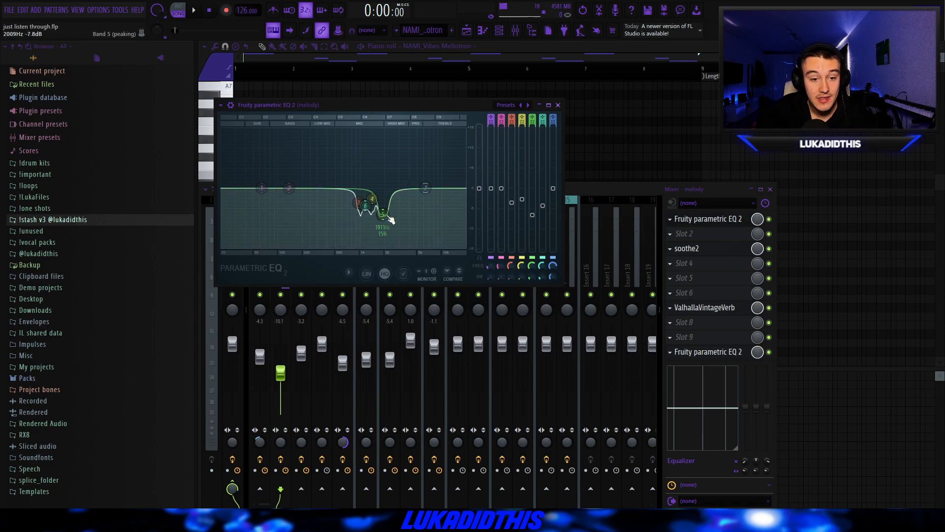
left_click(688, 249)
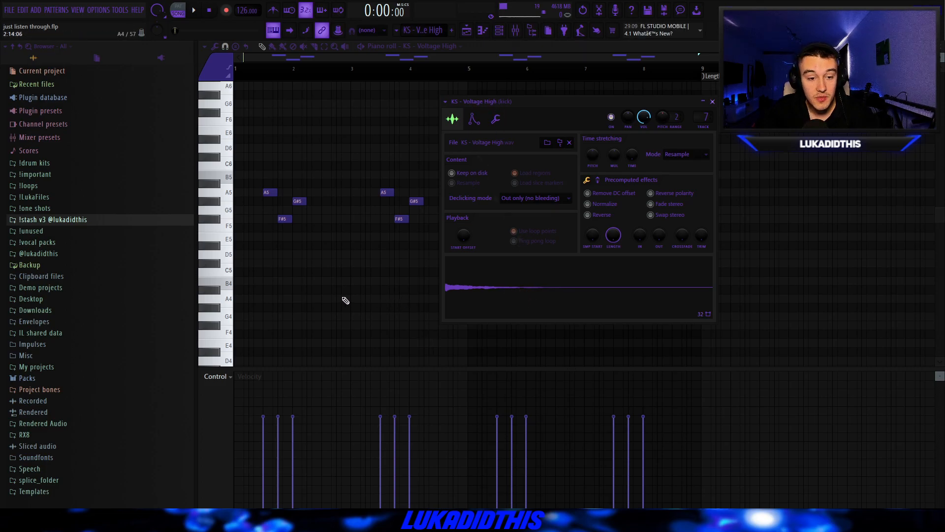
Play back the KS - Voltage High notes and inspect the first Fruity parametric EQ 2 on its mixer track.
key("Escape")
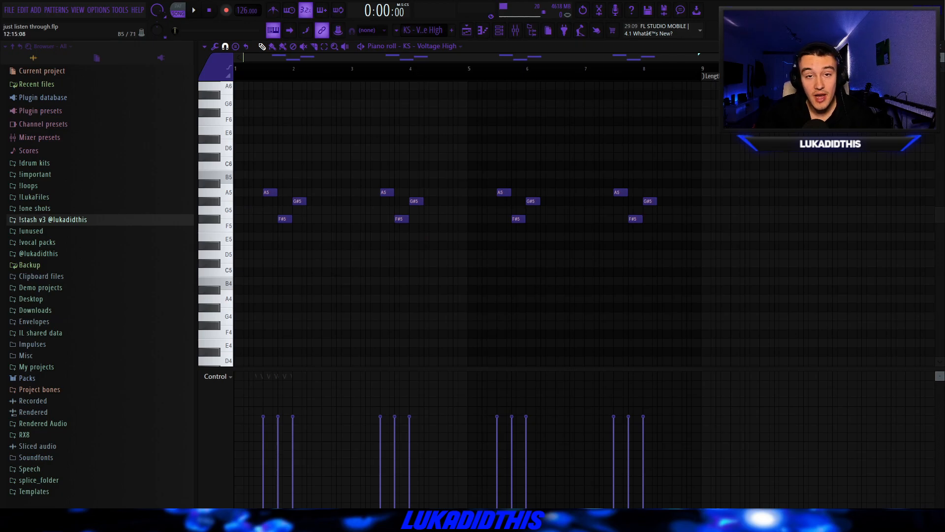
key("space")
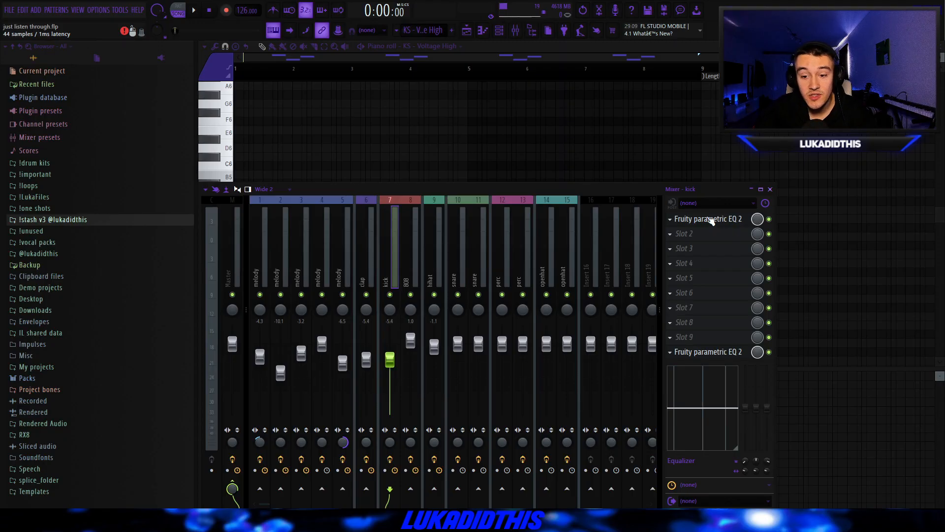
left_click(711, 221)
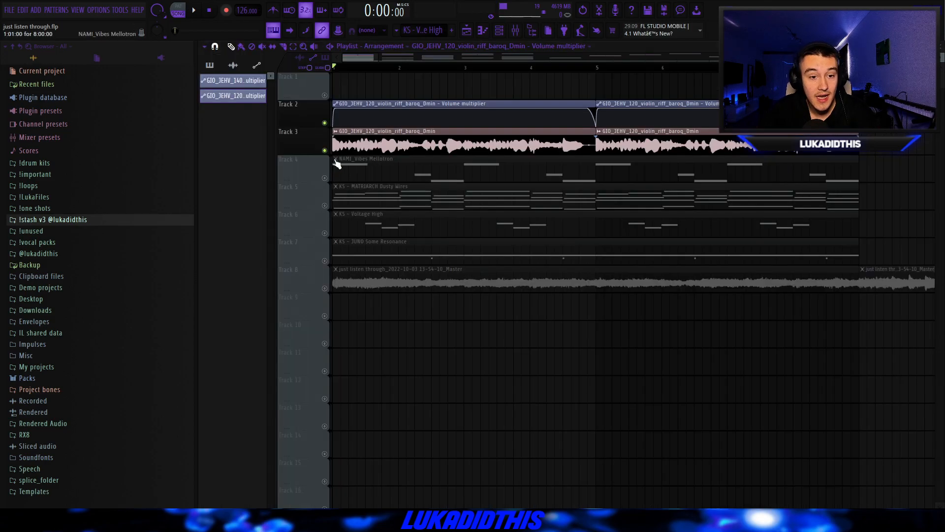
Review the sample settings of the GIO_JEHV_120_violin_riff_baroq_Dmin clip on Track 3 and play it back.
double_click(406, 145)
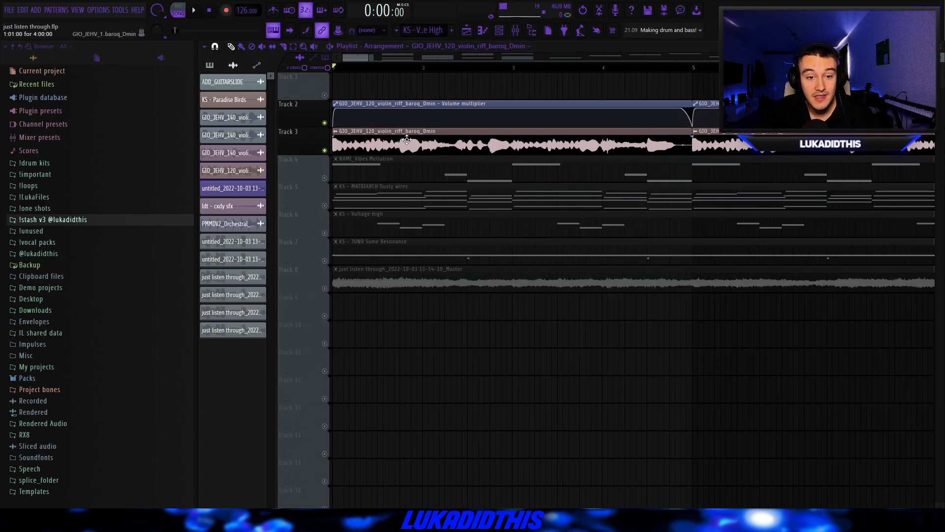
double_click(407, 139)
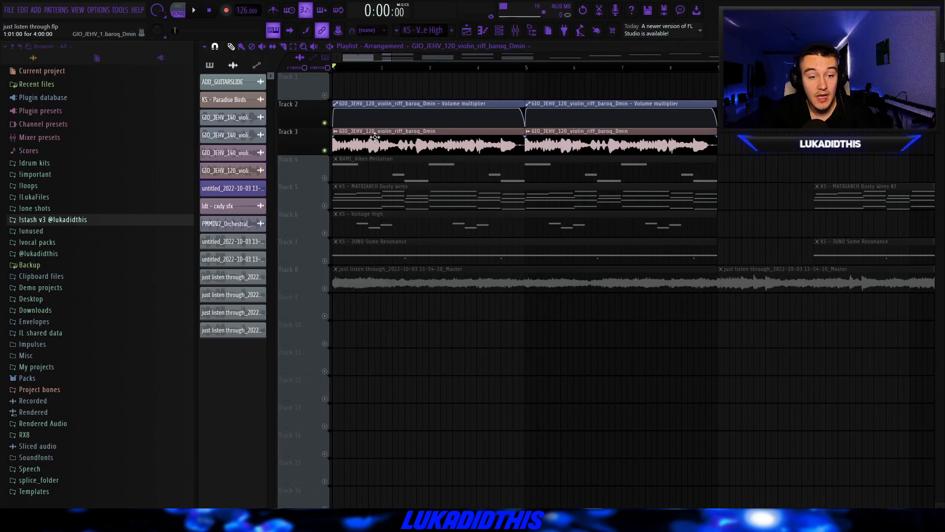
scroll(411, 168, "down", 1)
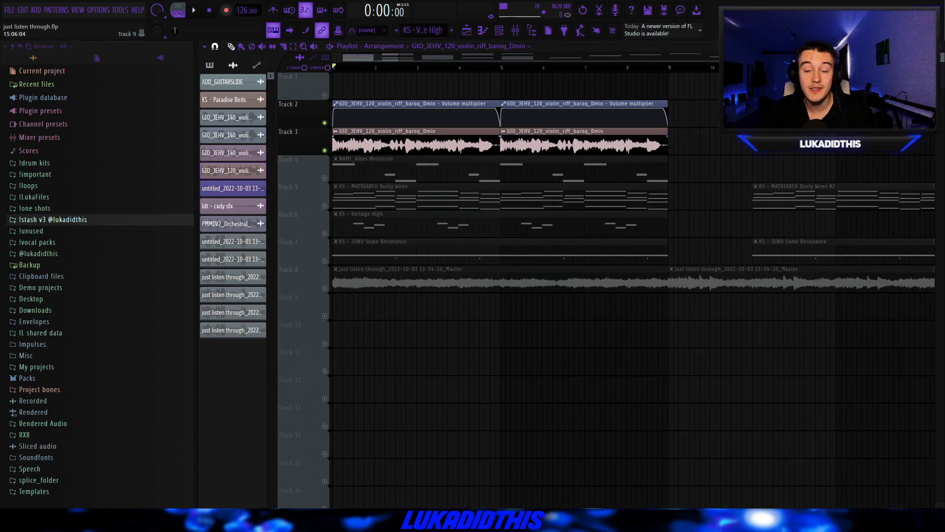
key("space")
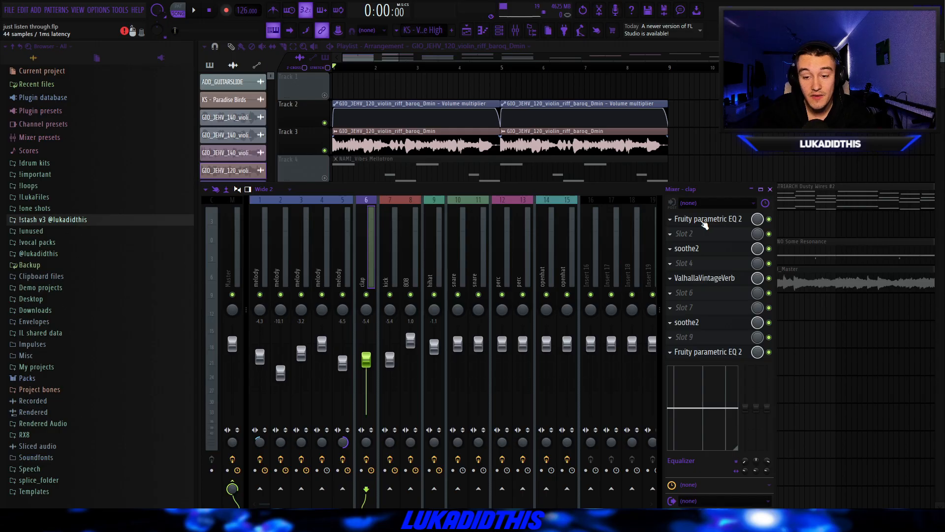
Review the EQ, soothe2 and ValhallaVintageVerb settings in the effect chain on the violin riff's mixer track 6.
left_click(703, 222)
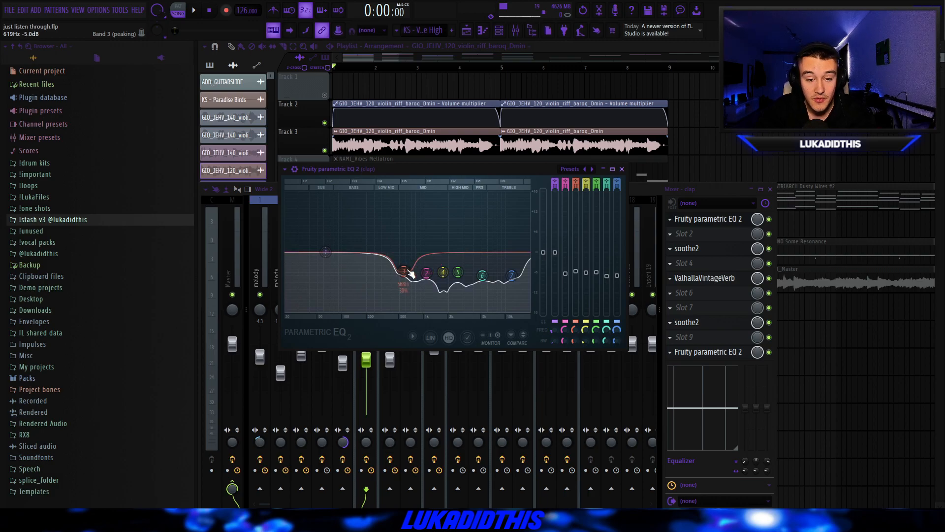
left_click(690, 250)
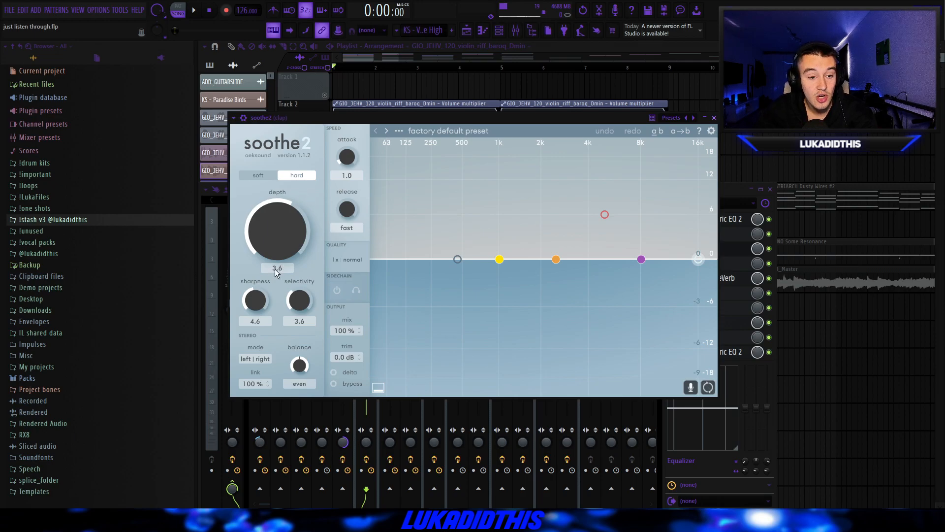
left_click(730, 278)
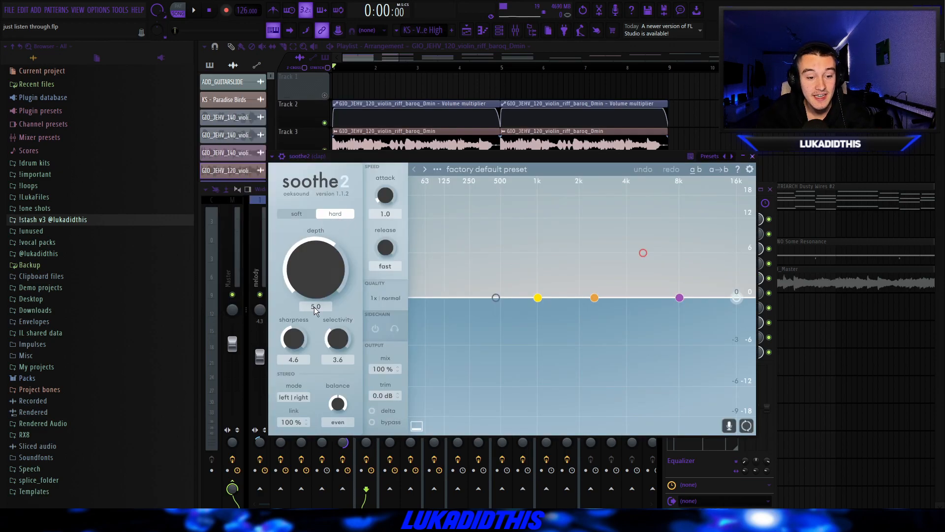
key("Escape")
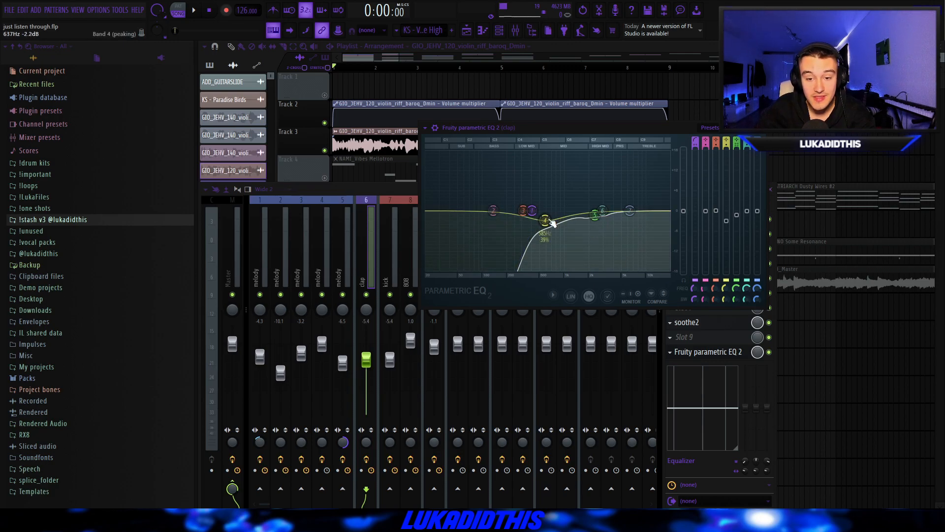
key("Escape")
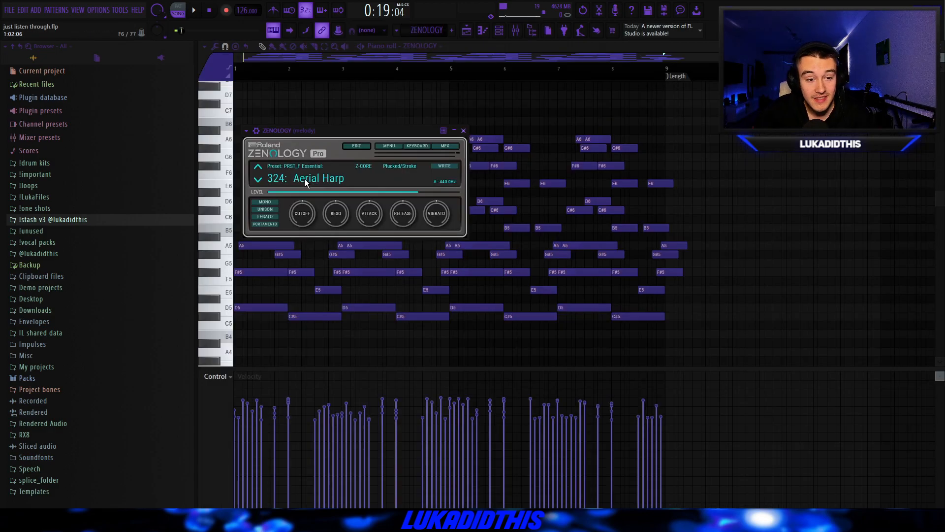
Close the ZENOLOGY Aerial Harp preset window and review the soothe2, EQ and ValhallaVintageVerb settings on its mixer track.
left_click(463, 131)
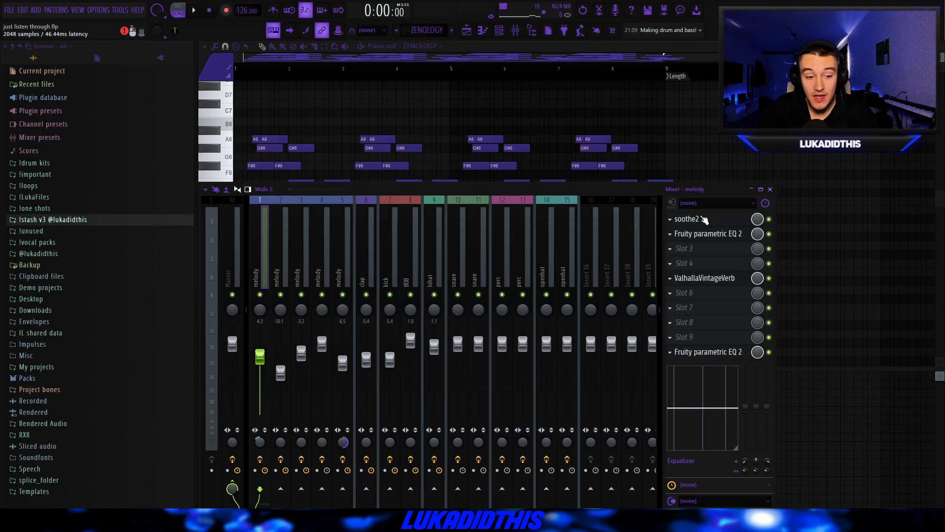
left_click(704, 220)
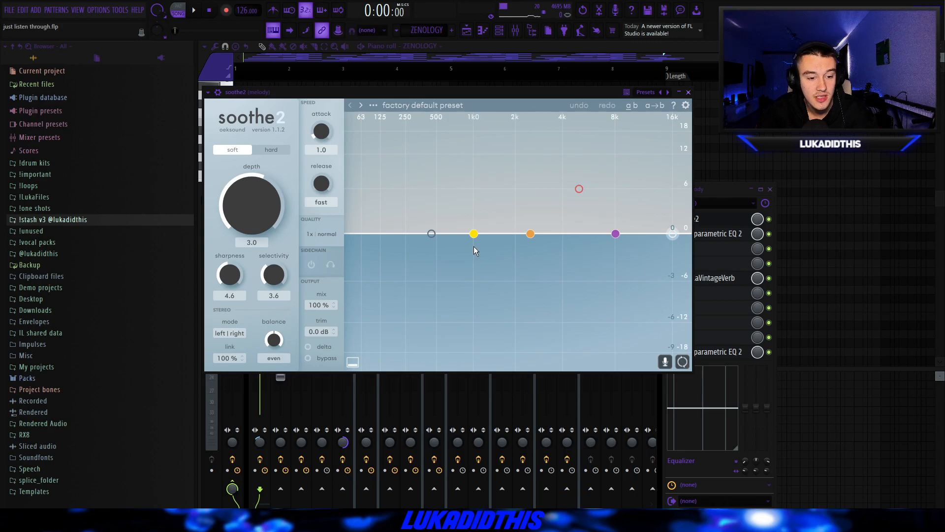
left_click(707, 234)
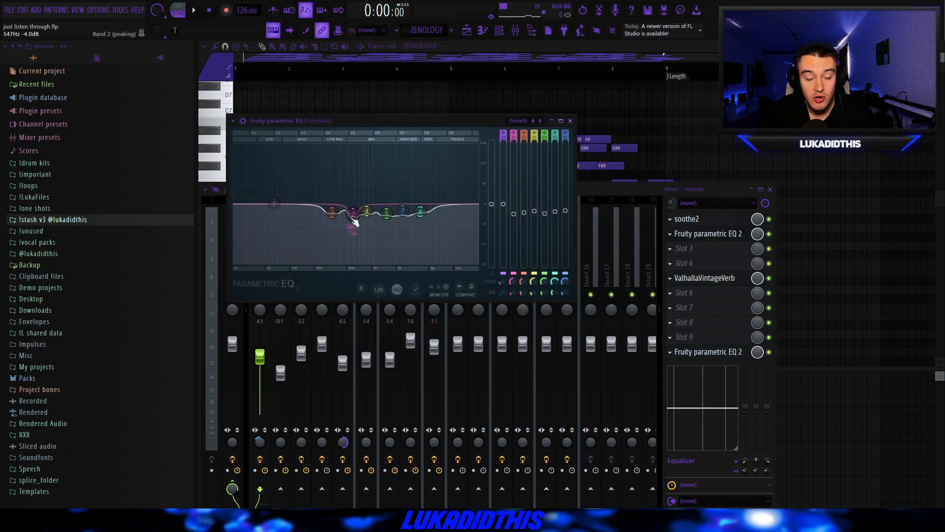
left_click(705, 278)
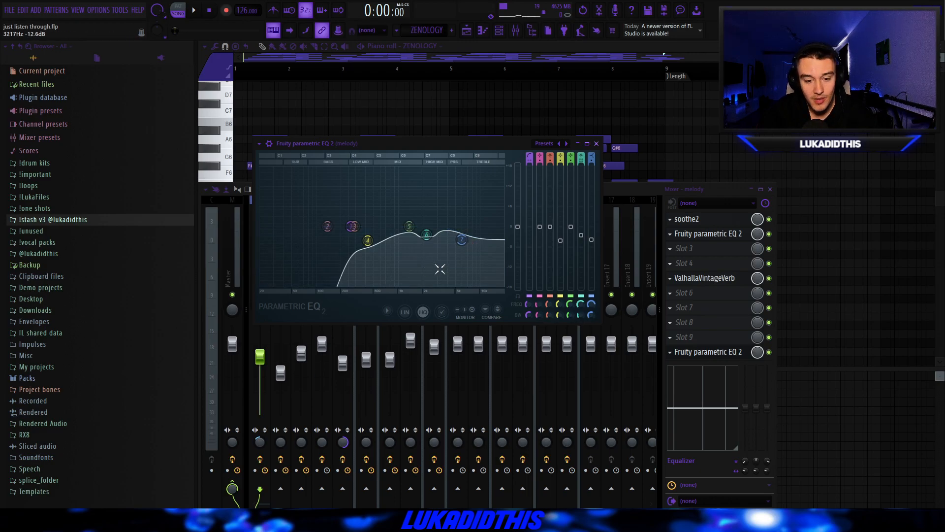
key("Escape")
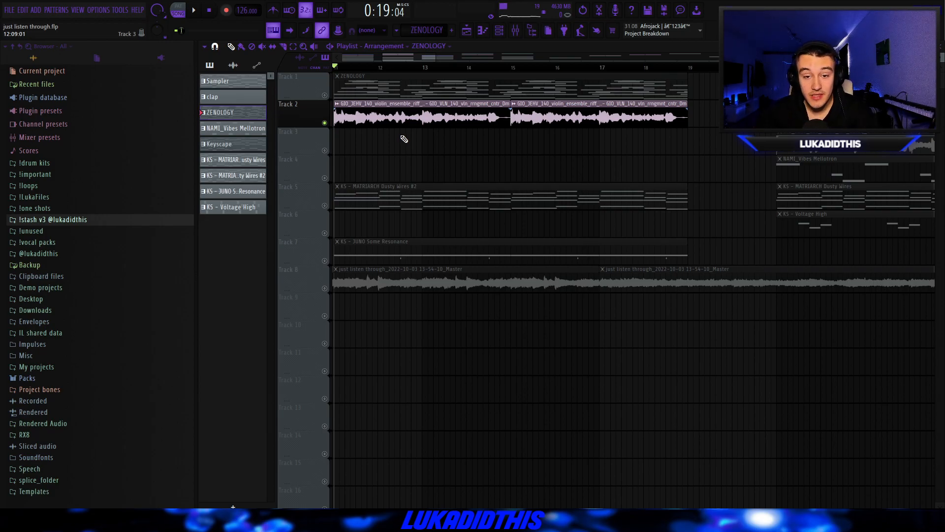
Check the sample settings of the GIO_JEHV_140_violin_ensemble_riff_counter_Dmin clip on Track 2.
double_click(418, 104)
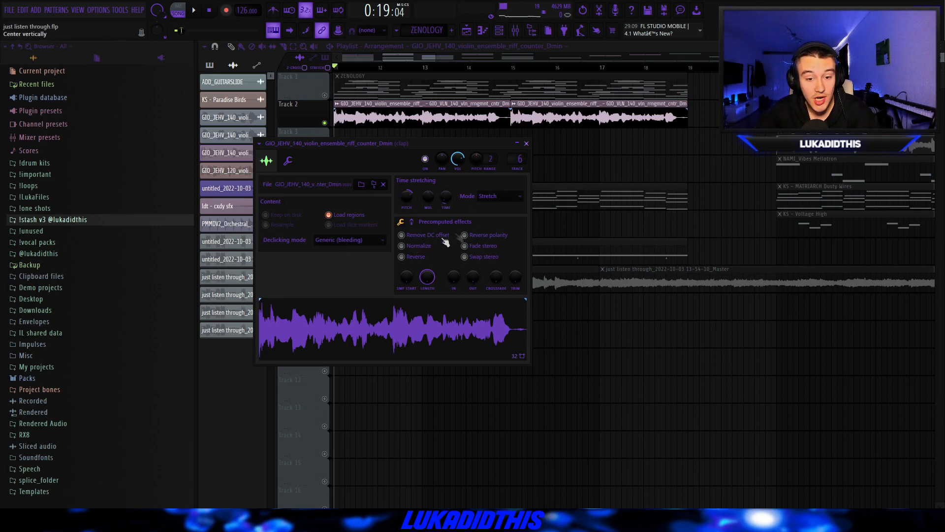
left_click(526, 143)
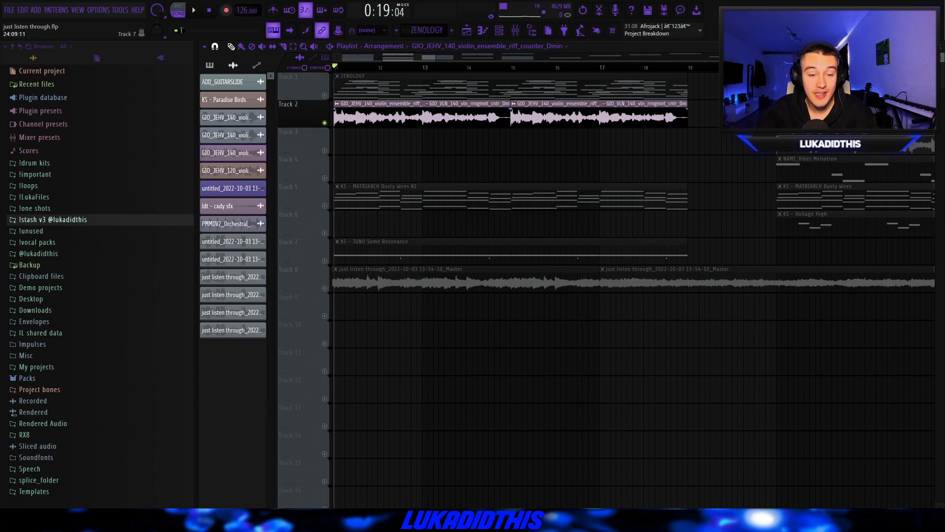
Play back the Track 2 violin ensemble clip and review the EQ, soothe2 and ValhallaVintageVerb settings on its mixer track 6.
key("space")
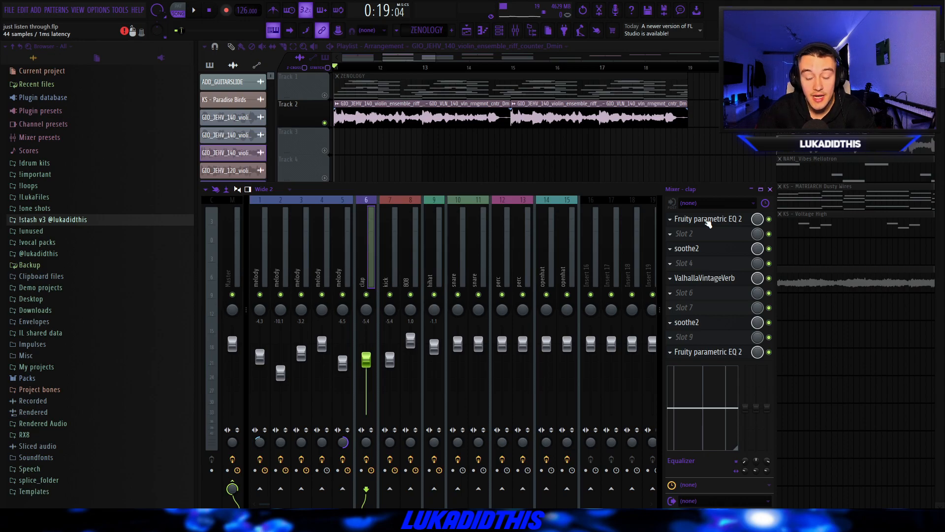
left_click(706, 221)
key("Escape")
left_click(699, 250)
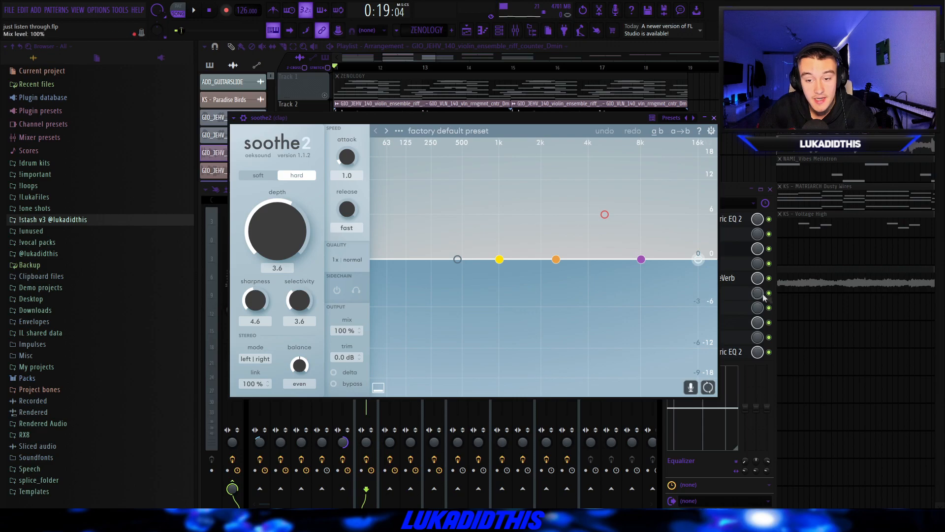
left_click(730, 278)
left_click(704, 351)
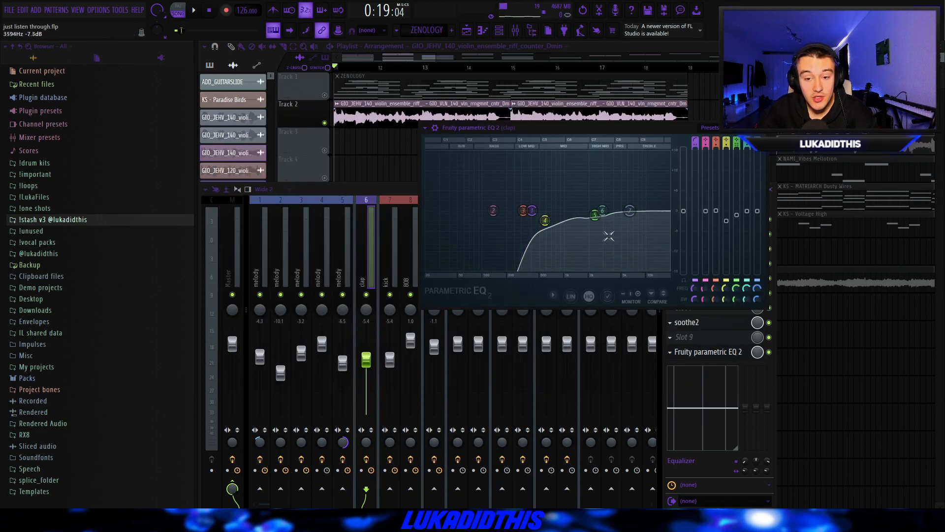
key("Escape")
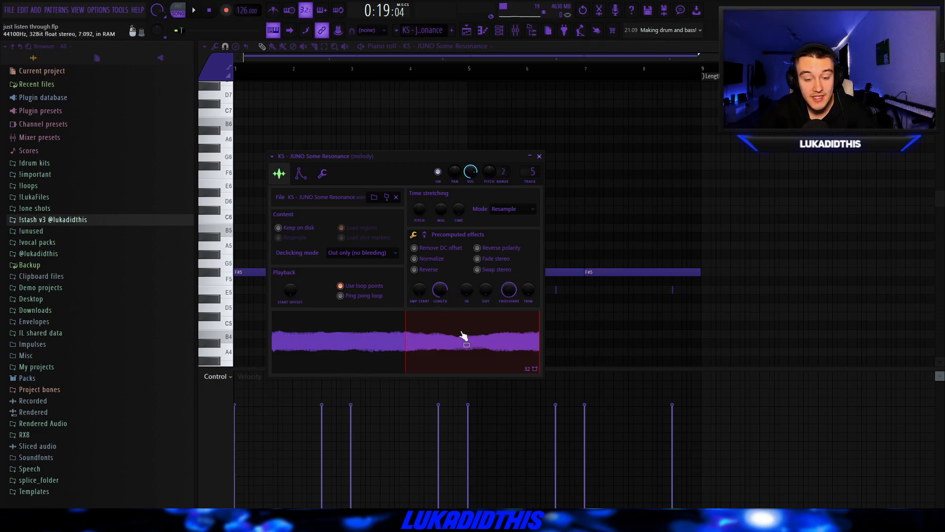
Close the KS - JUNO Some Resonance sampler window, inspect its F#5 and short E5 notes in the piano roll, and play the pattern.
key("Escape")
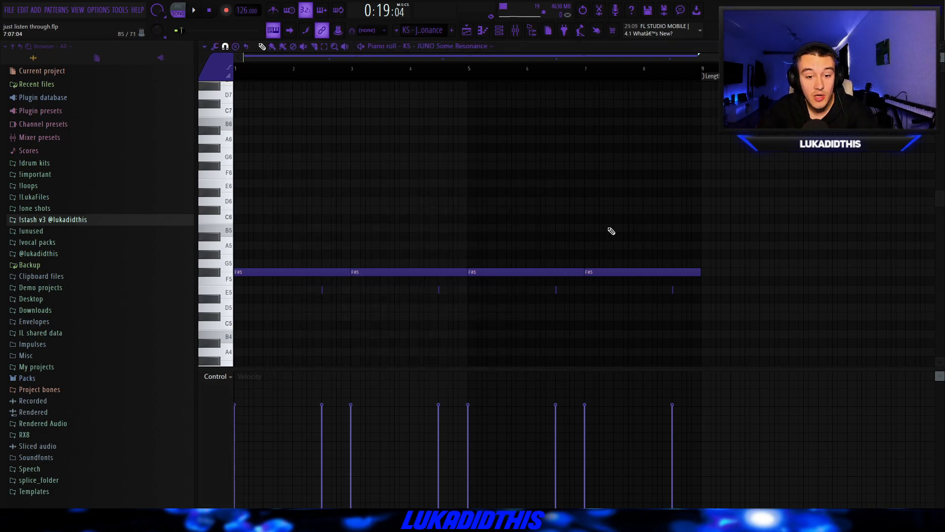
scroll(321, 305, "up", 5)
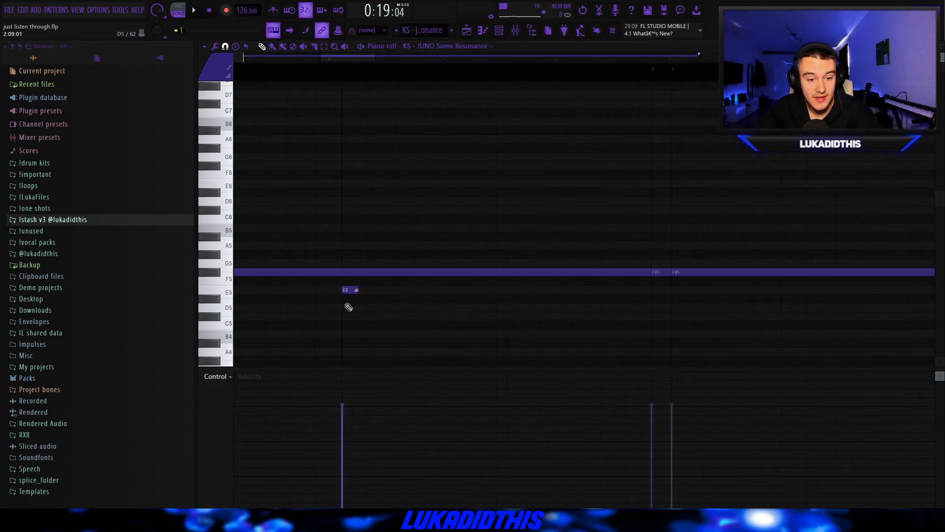
right_click(389, 317, "ctrl")
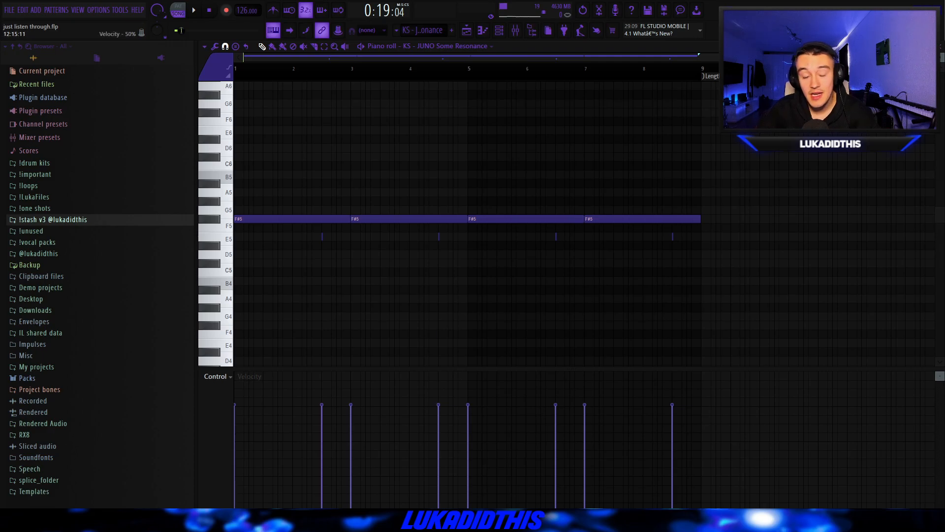
key("space")
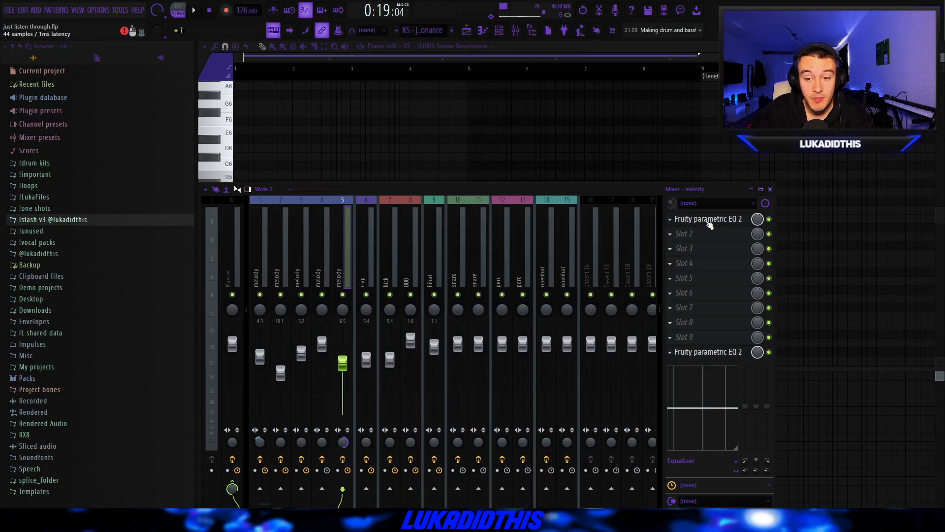
Review both Fruity parametric EQ 2 curves on the JUNO Some Resonance layer's mixer track 5.
left_click(708, 221)
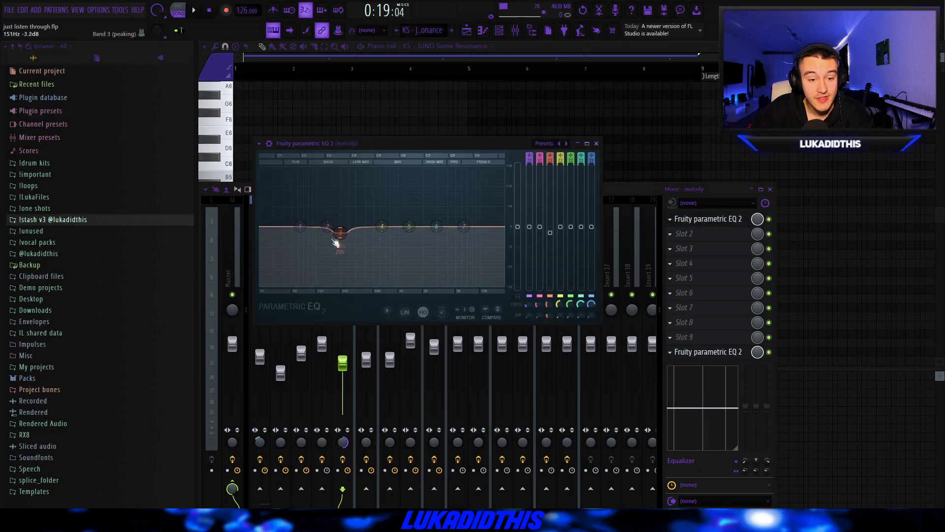
left_click_drag(353, 229, 340, 234)
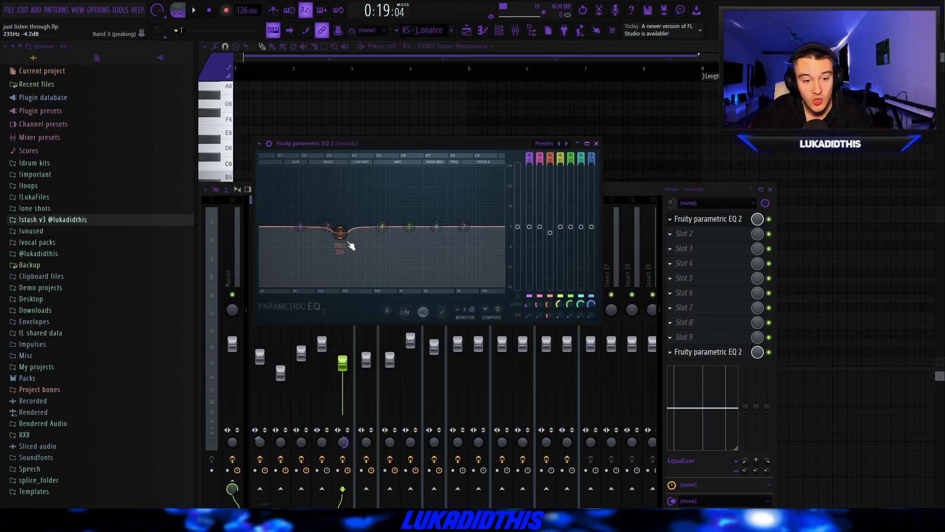
scroll(349, 242, "up", 3)
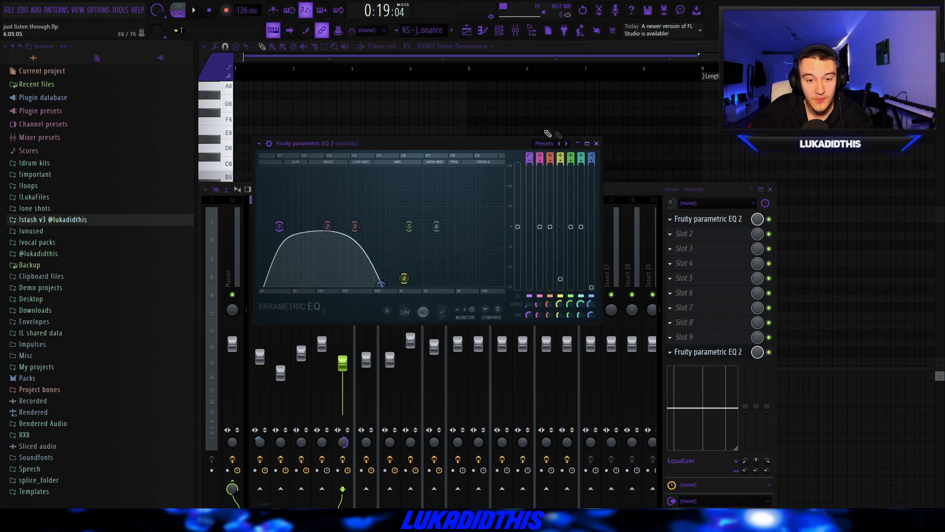
left_click(596, 144)
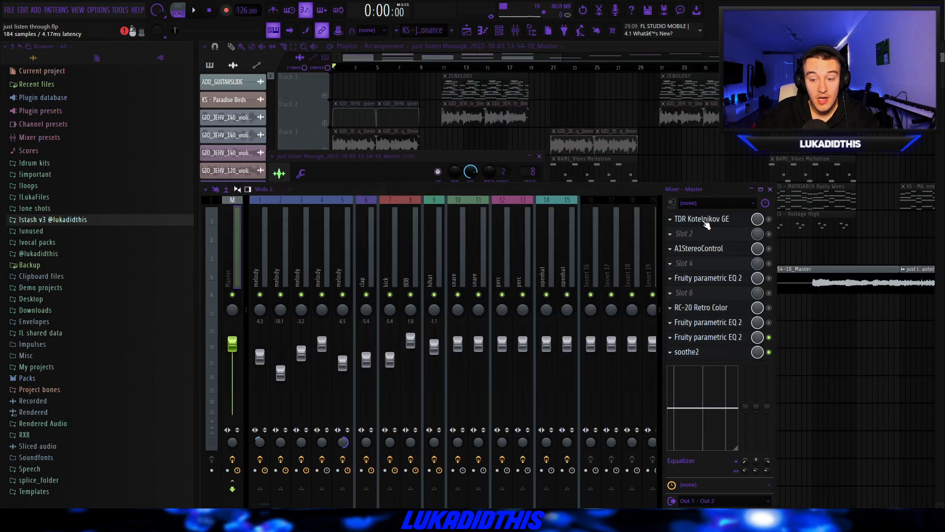
Review the TDR Kotelnikov GE, A1StereoControl, EQ and soothe2 settings on the Master track, and close the mixer.
left_click(704, 219)
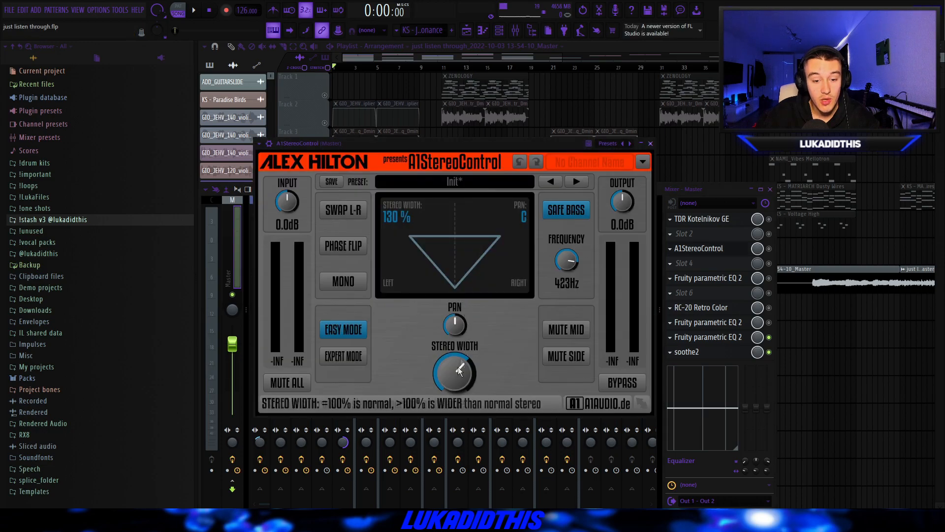
left_click(703, 280)
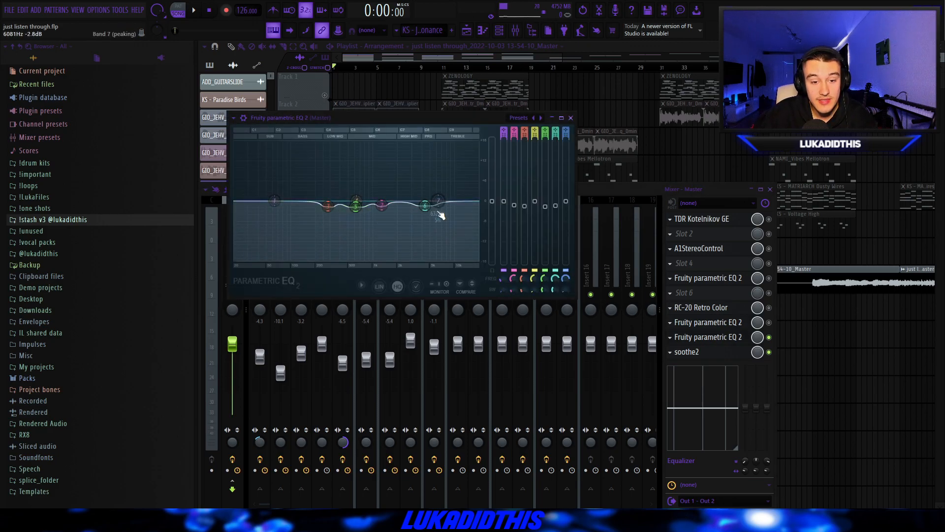
left_click(723, 352)
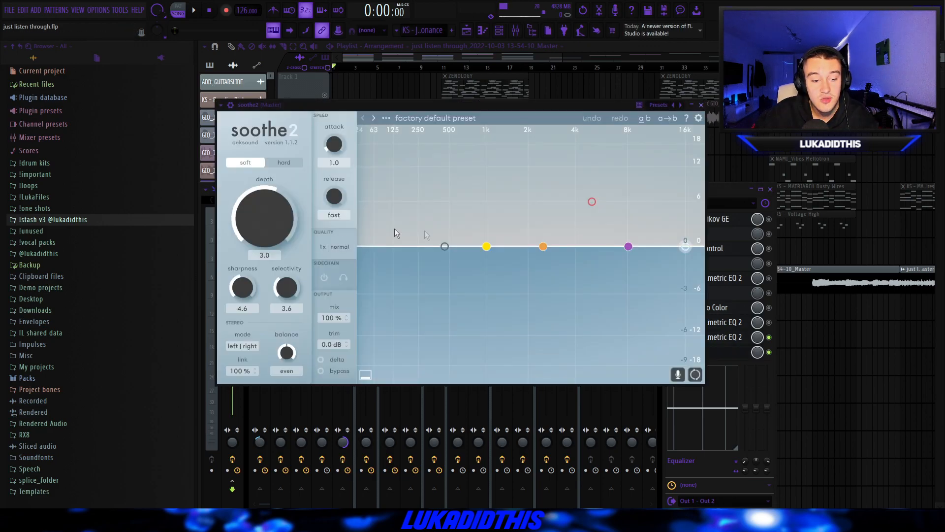
key("Escape")
key("F9")
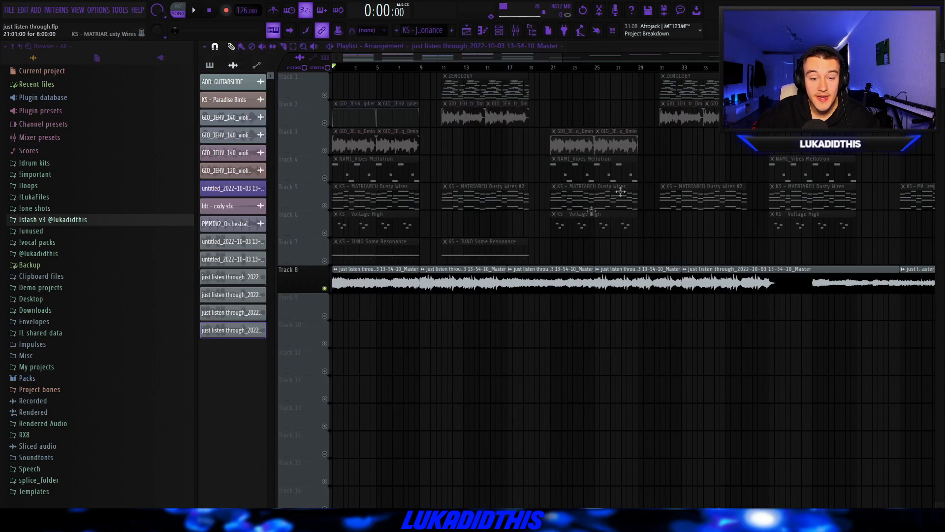
Open the Track 8 master render clip's sample settings and review the EQs and SoundShifter Pitch Stereo on its mixer track.
double_click(382, 277)
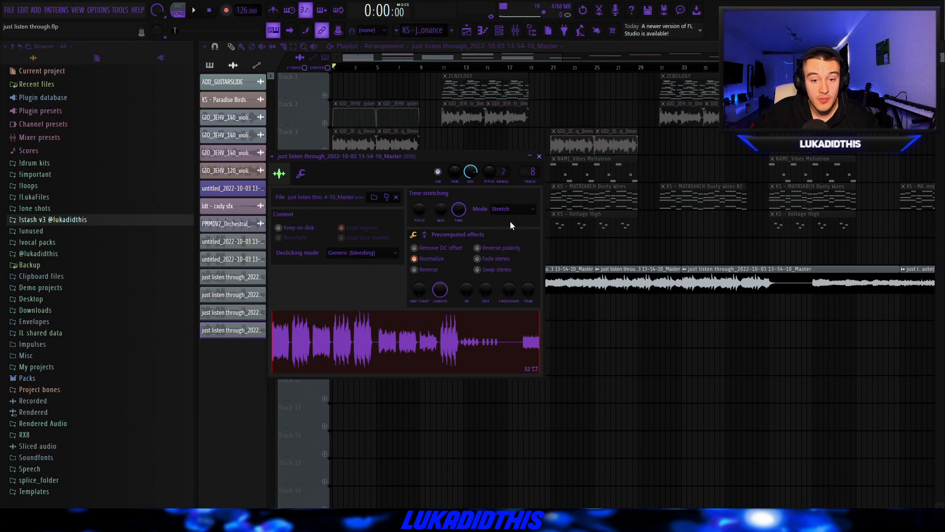
double_click(531, 171)
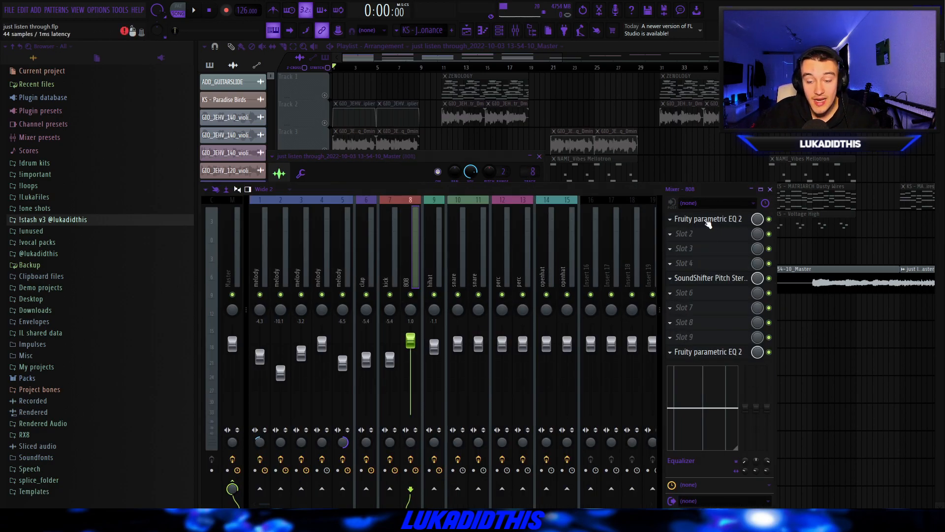
left_click(708, 221)
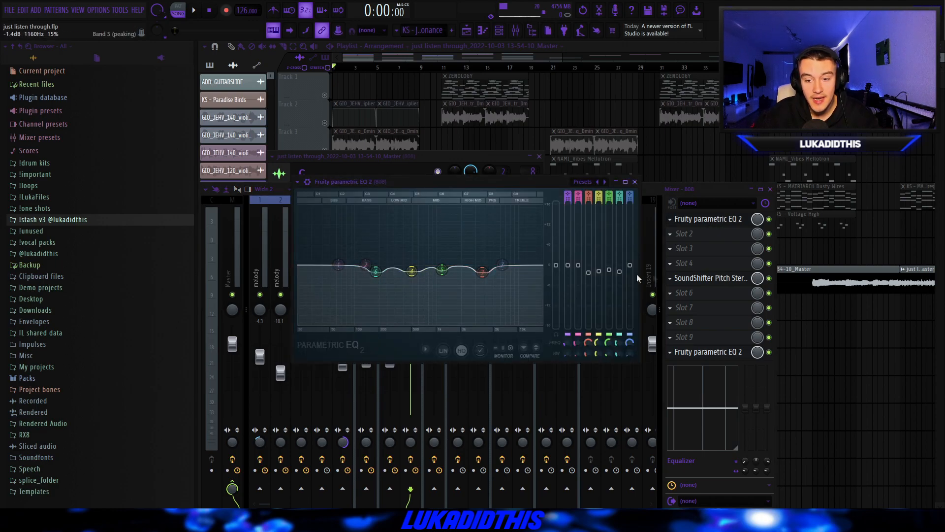
left_click(705, 279)
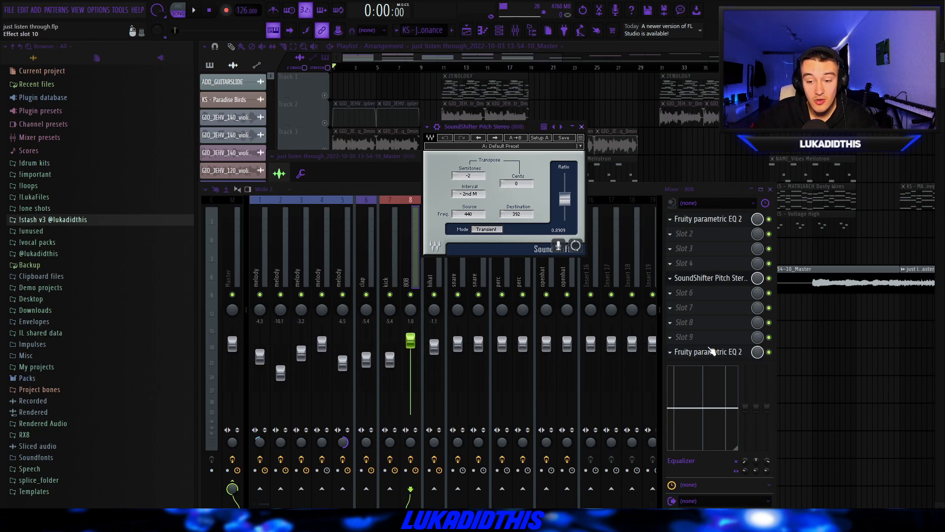
left_click(713, 350)
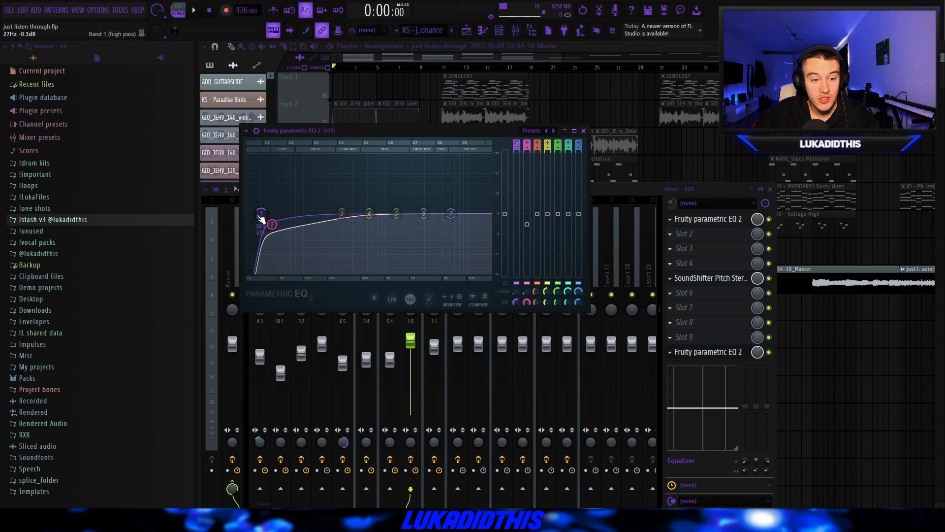
key("Escape")
key("Escape")
key("Escape")
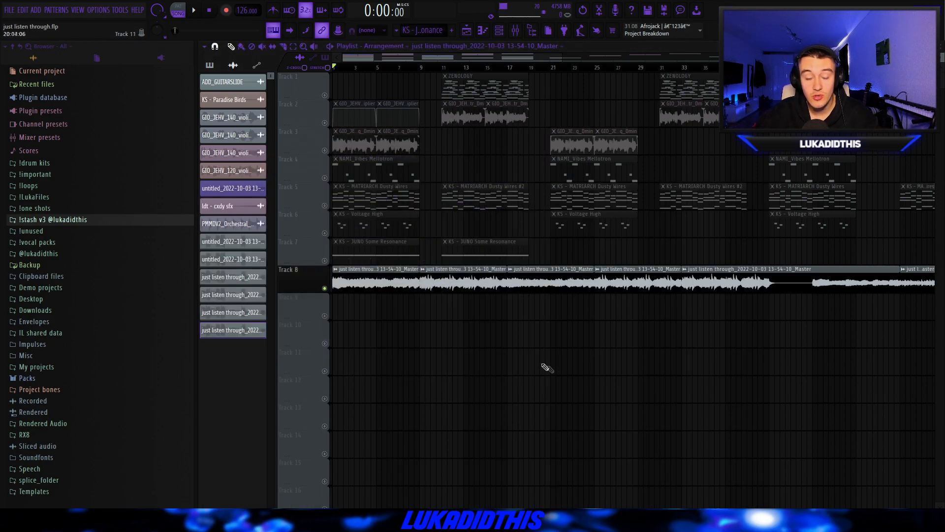
scroll(444, 347, "down", 3)
scroll(297, 308, "up", 3)
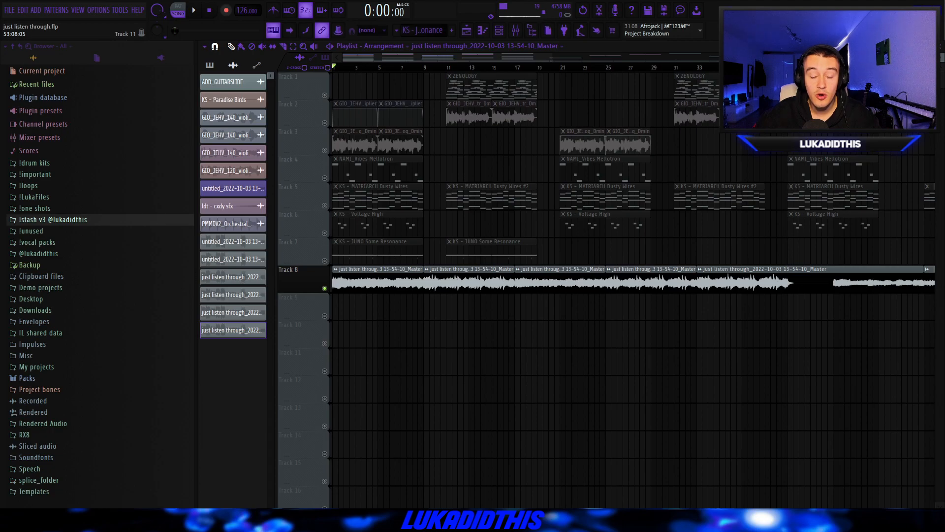